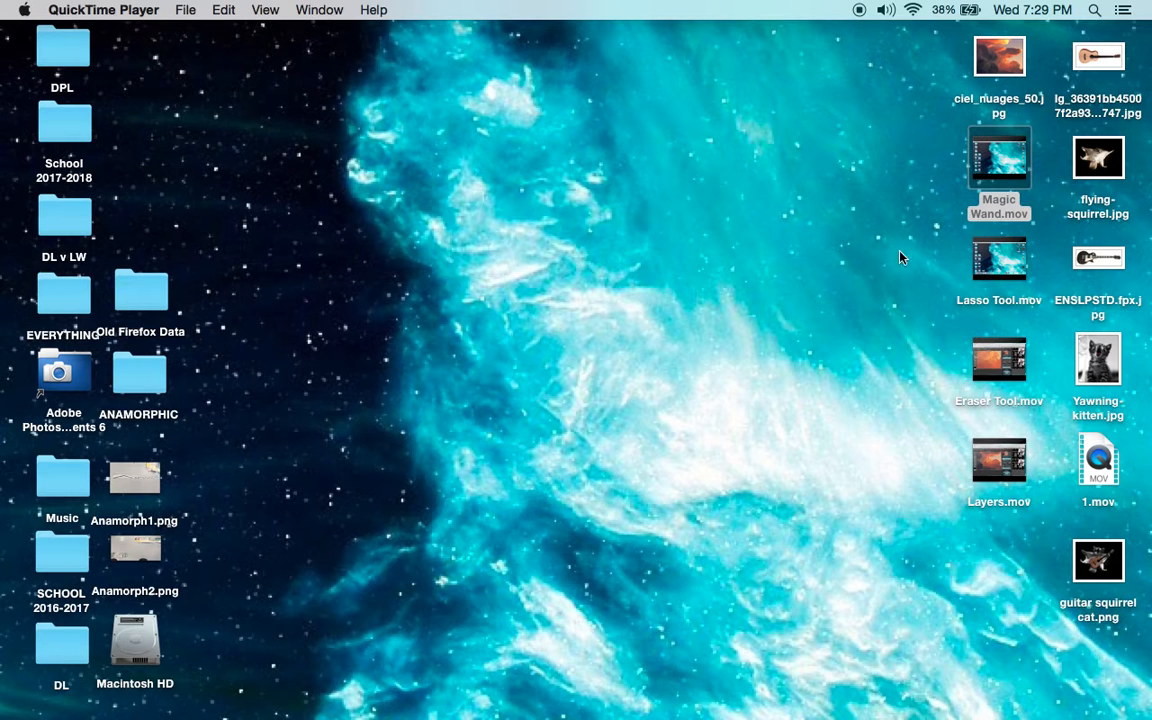
# - Switch to Safari with the Pixlr editor open
pyautogui.moveTo(268, 705)
pyautogui.click(183, 692)
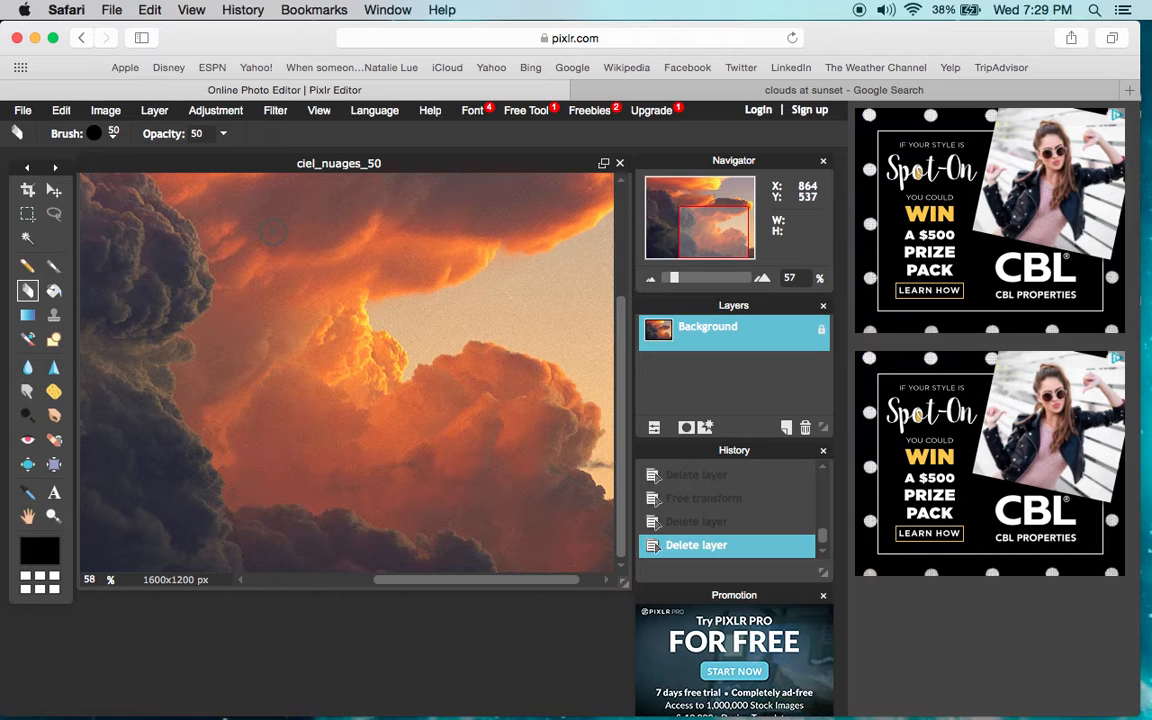
# - Review the name, format and quality options offered for saving the cloud image, without saving it
pyautogui.click(24, 111)
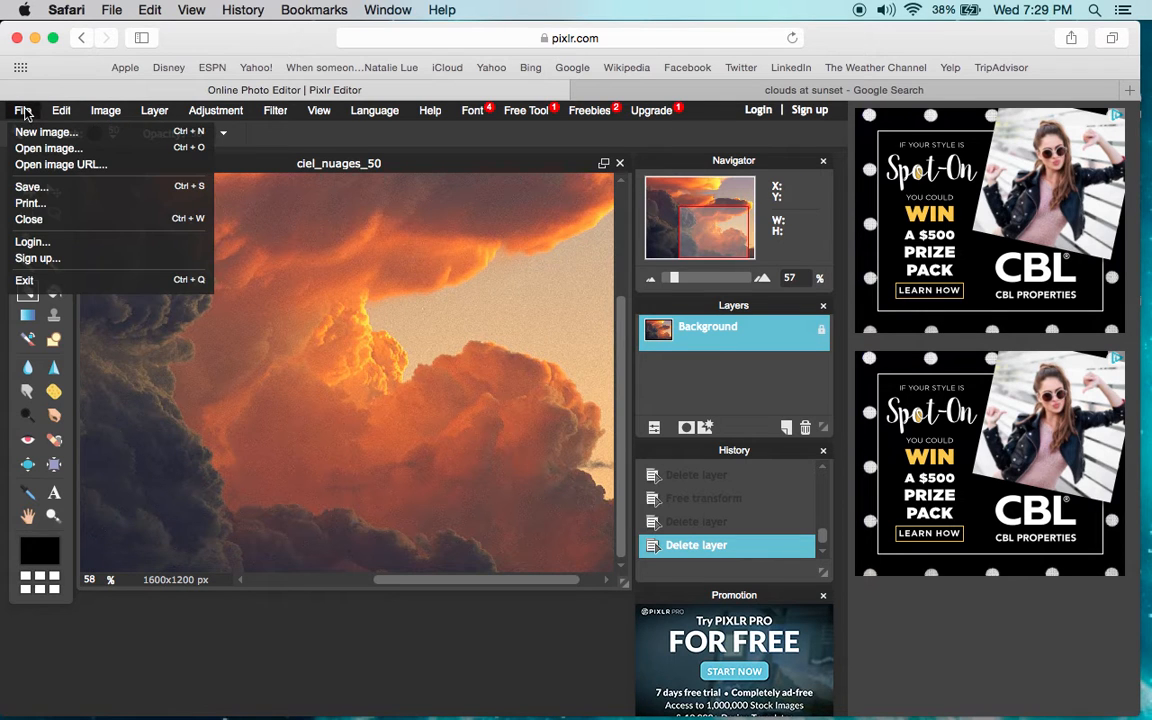
pyautogui.click(30, 186)
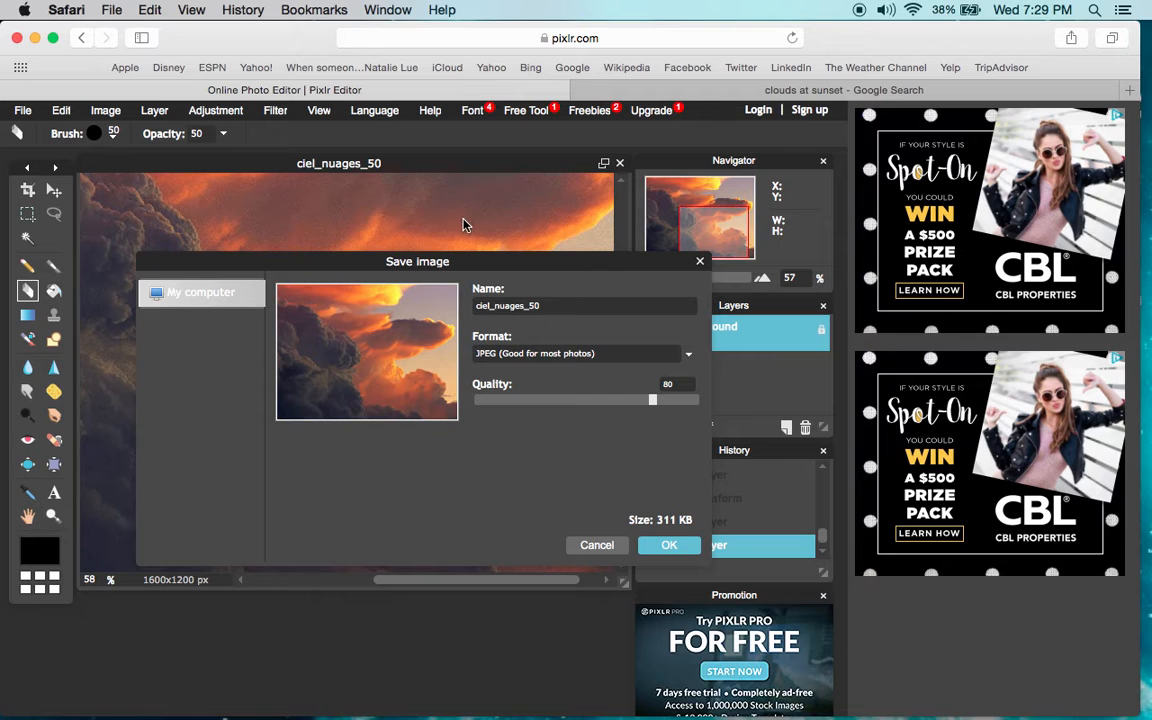
pyautogui.click(598, 548)
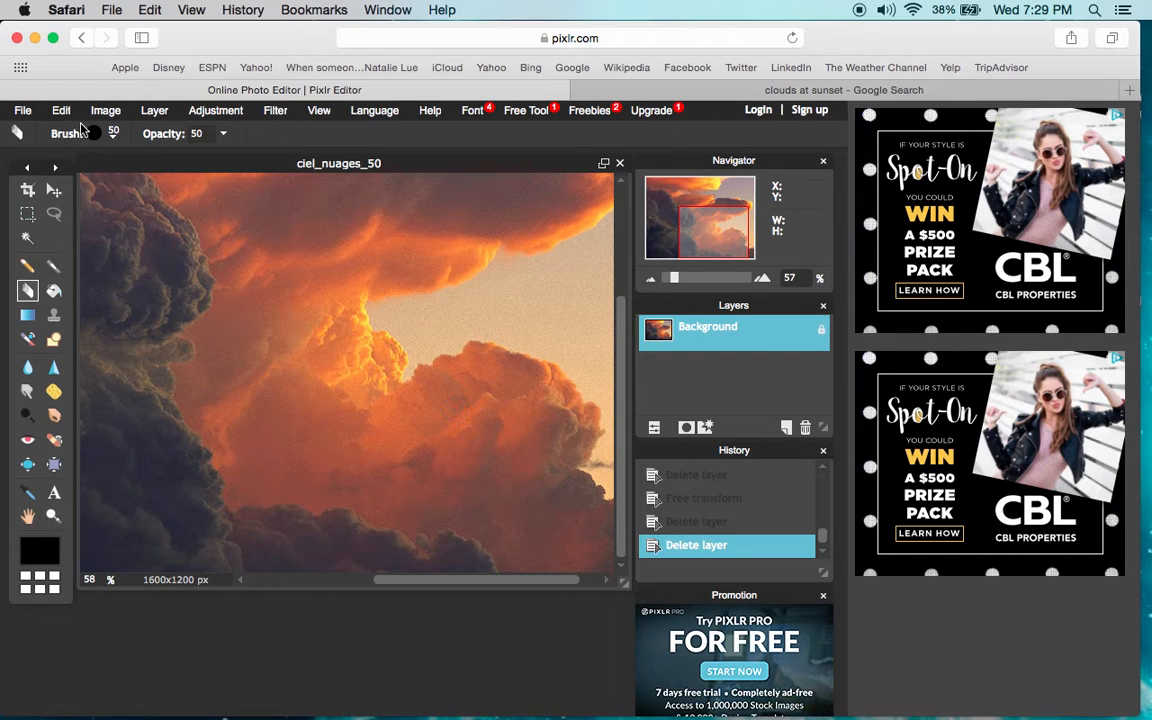
pyautogui.click(19, 110)
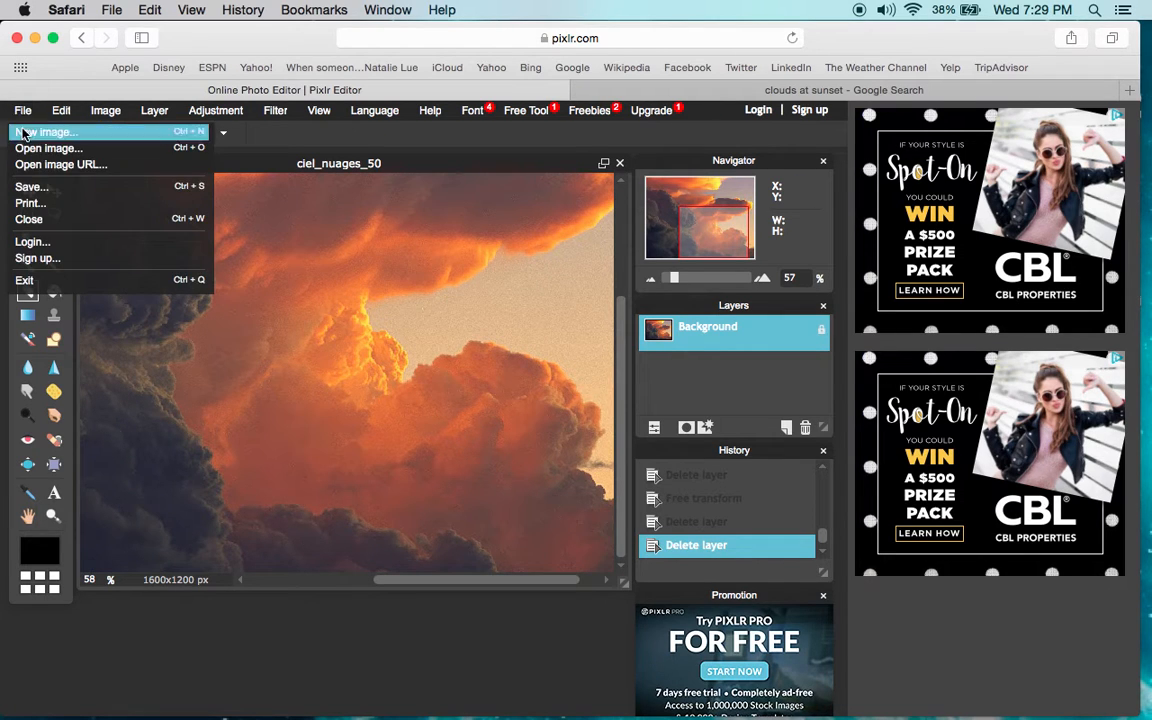
pyautogui.click(37, 190)
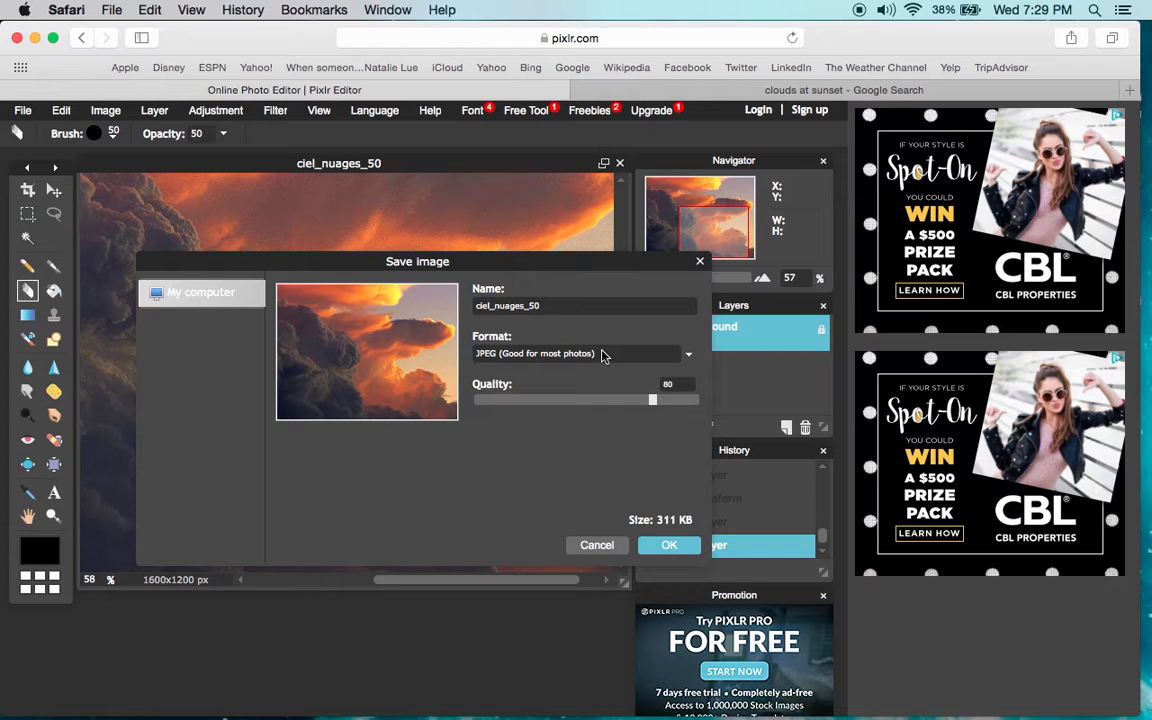
pyautogui.click(601, 548)
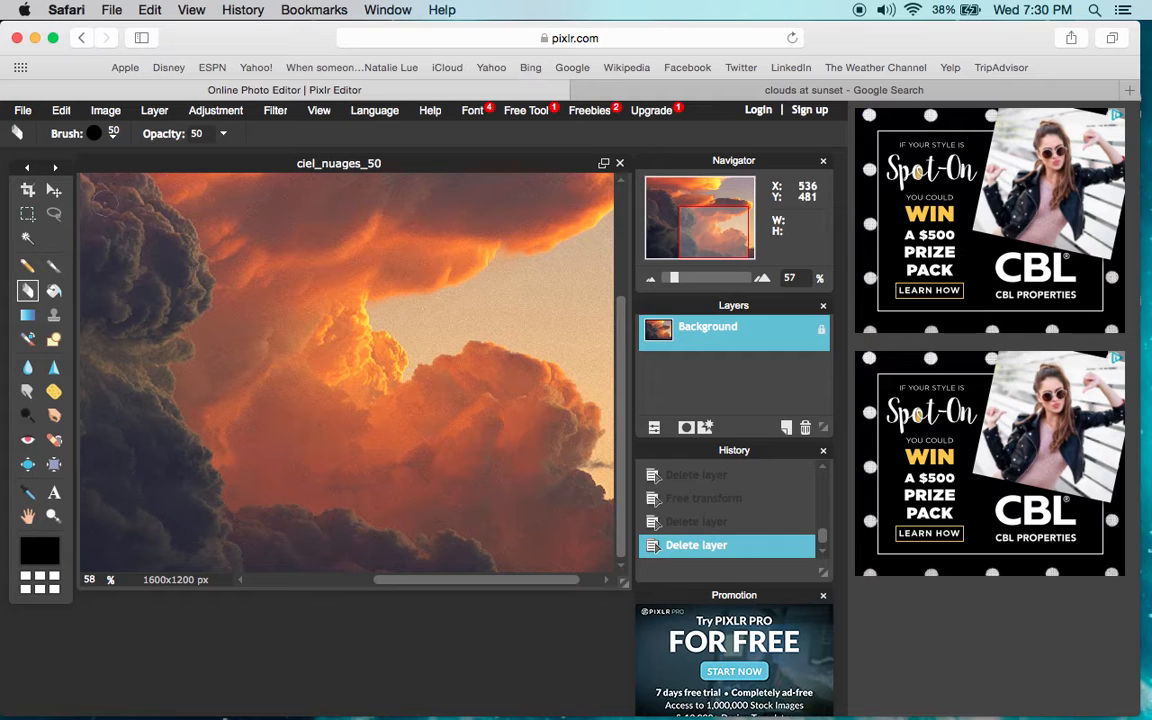
# - Lasso a rounded area about 238 by 200 px around the bright cloud near the image's middle and copy it
pyautogui.click(54, 213)
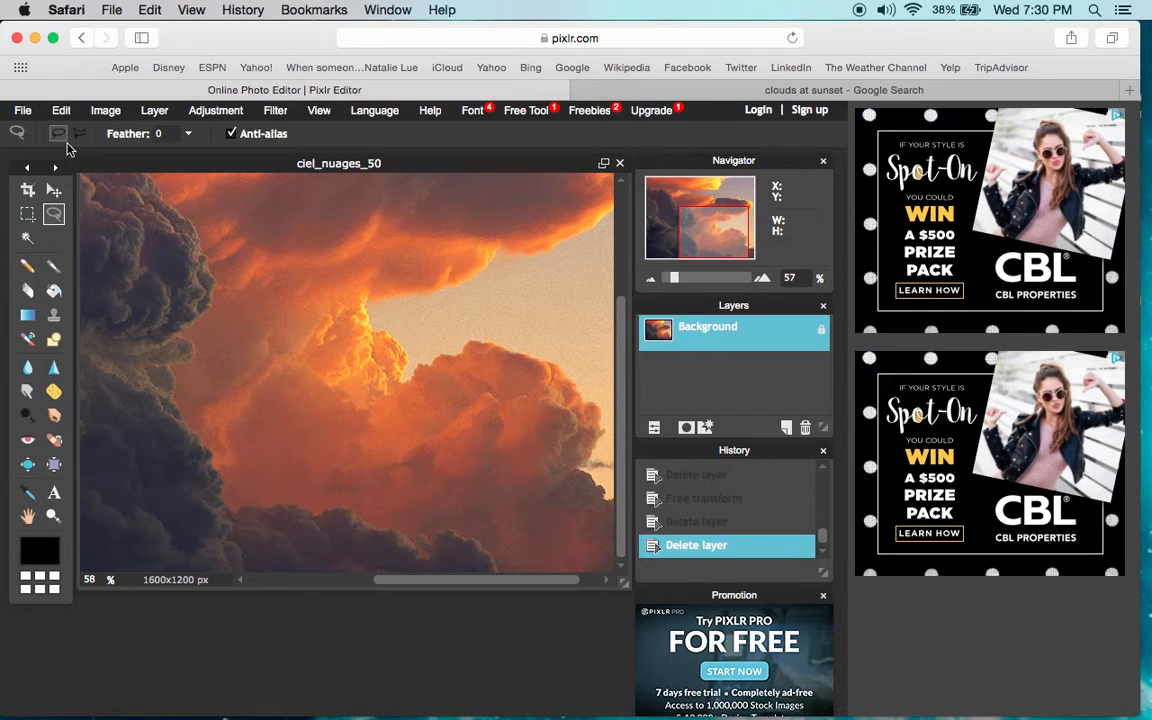
pyautogui.moveTo(333, 275)
pyautogui.mouseDown()
pyautogui.moveTo(387, 326)
pyautogui.moveTo(357, 369)
pyautogui.moveTo(265, 348)
pyautogui.moveTo(288, 283)
pyautogui.moveTo(352, 272)
pyautogui.mouseUp()
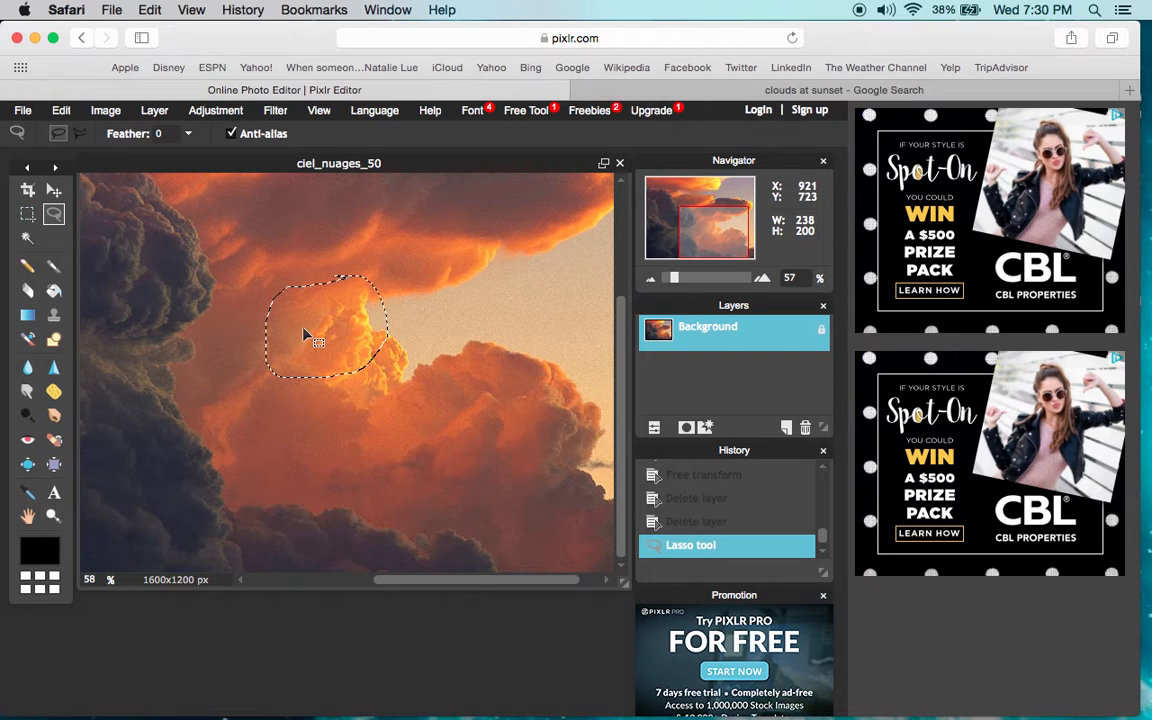
pyautogui.click(60, 110)
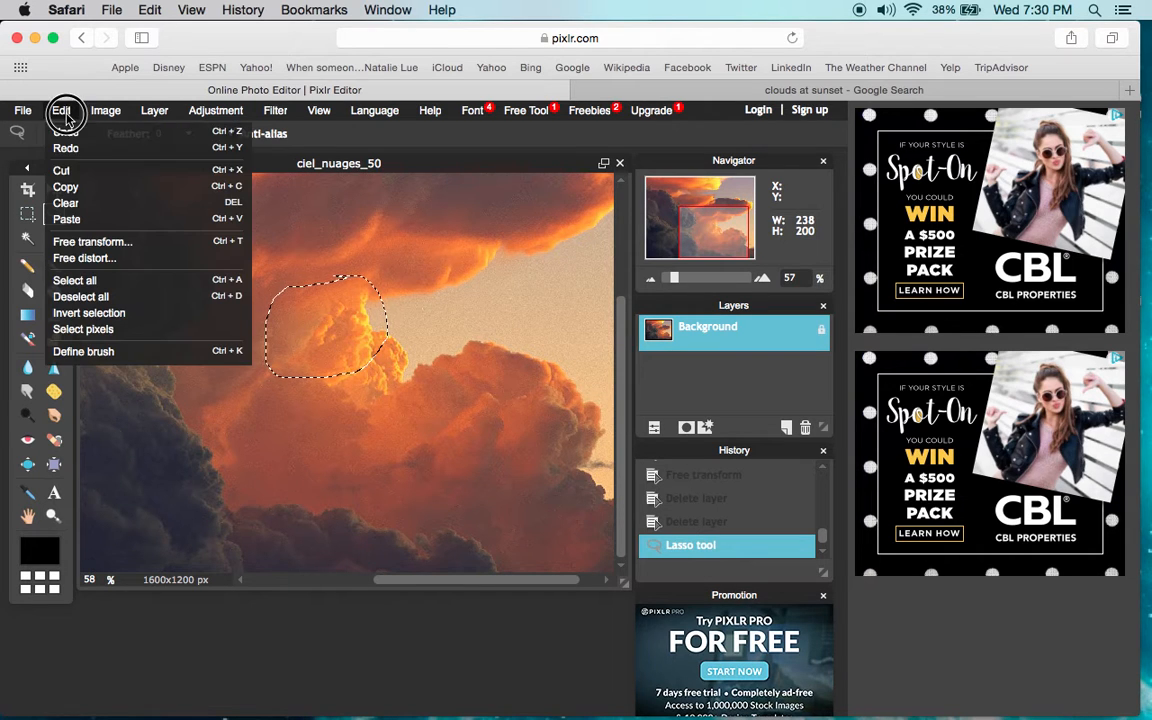
pyautogui.click(66, 187)
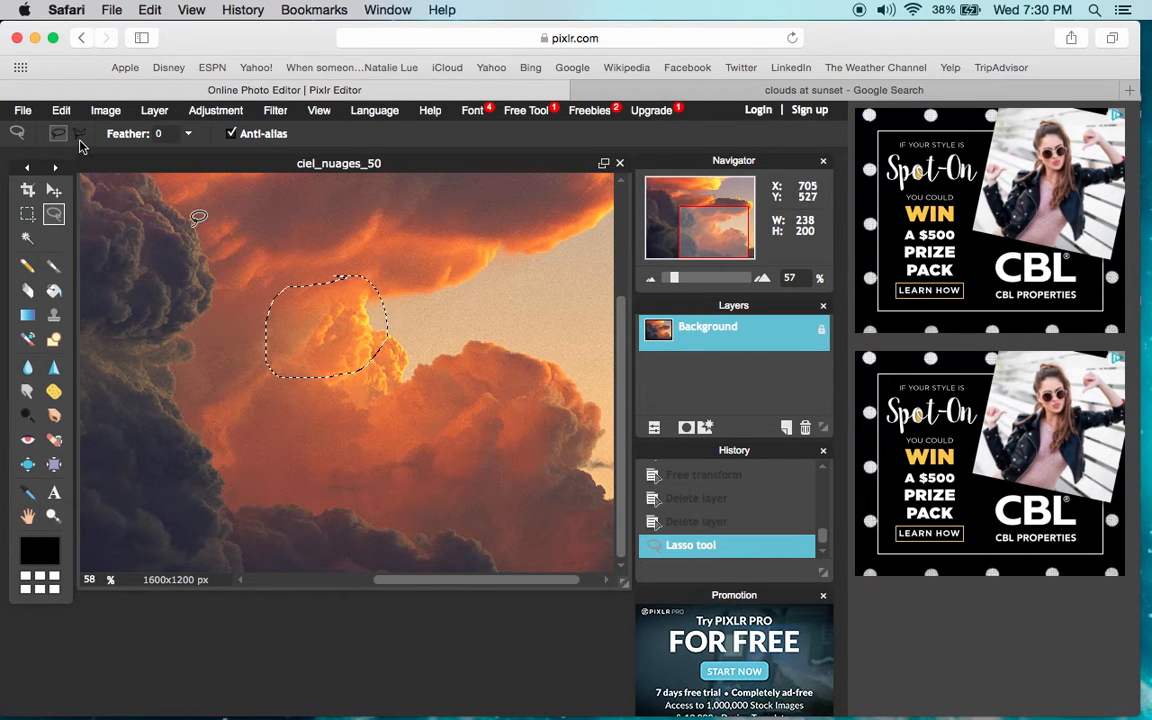
# - Paste the copied cloud area twice, each copy on its own new layer
pyautogui.click(60, 110)
pyautogui.click(112, 218)
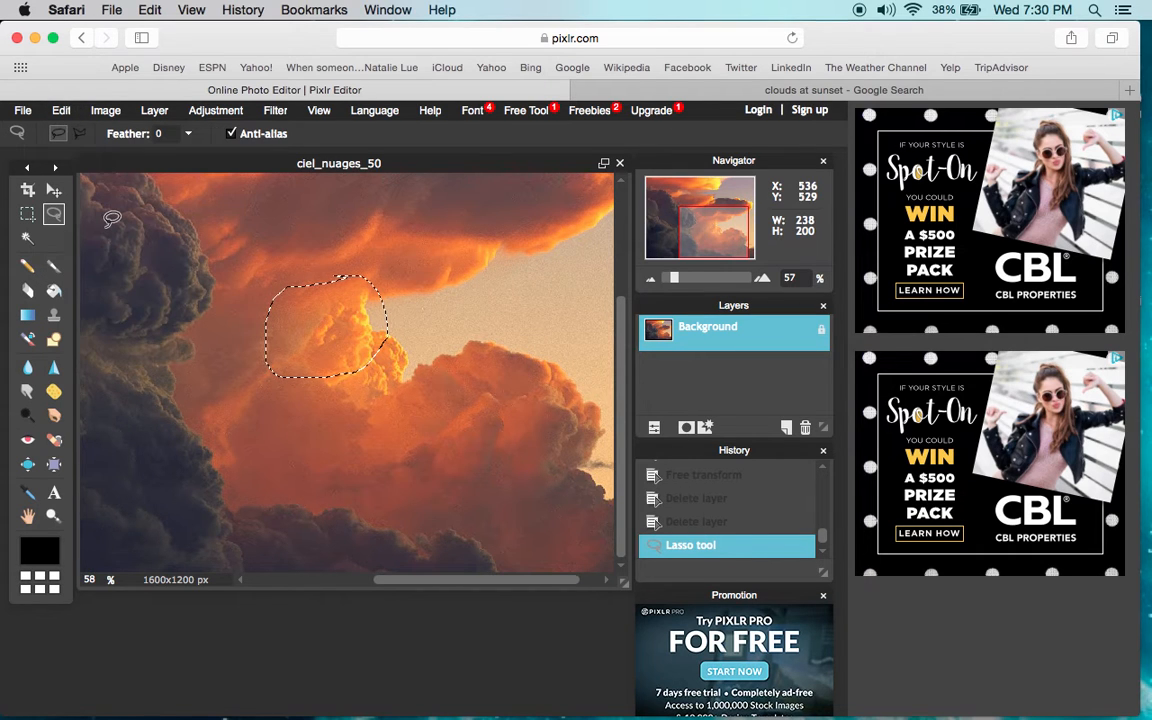
pyautogui.click(61, 110)
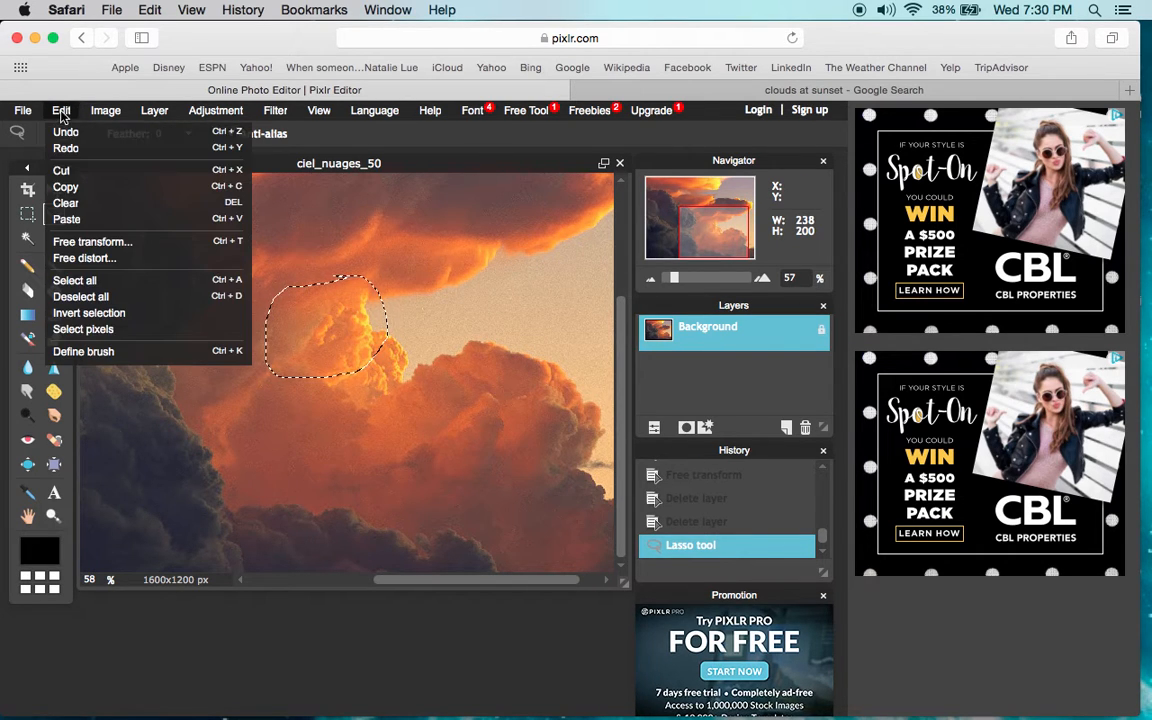
pyautogui.click(90, 220)
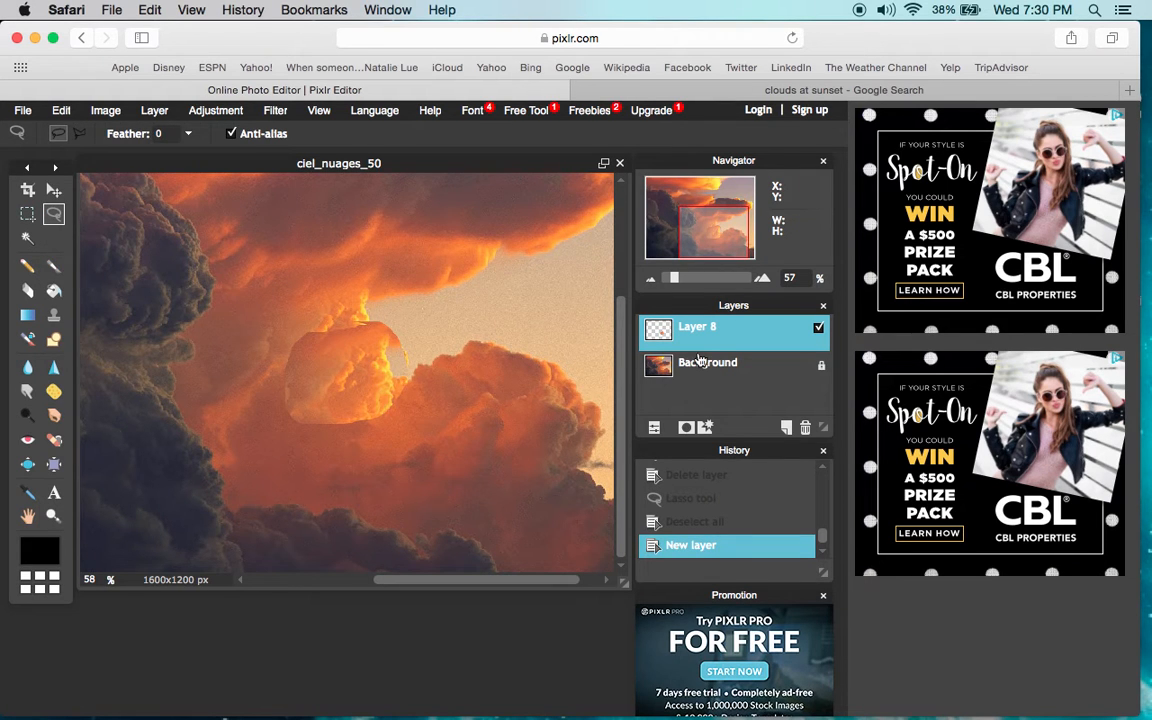
pyautogui.click(61, 111)
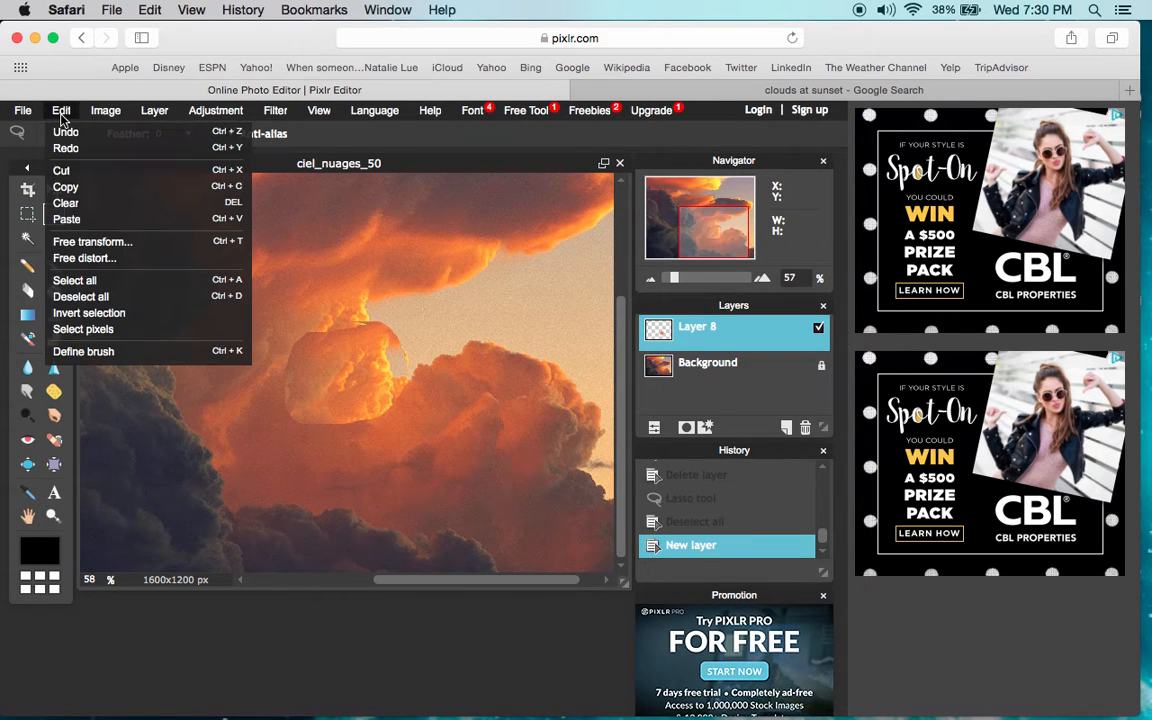
pyautogui.click(72, 217)
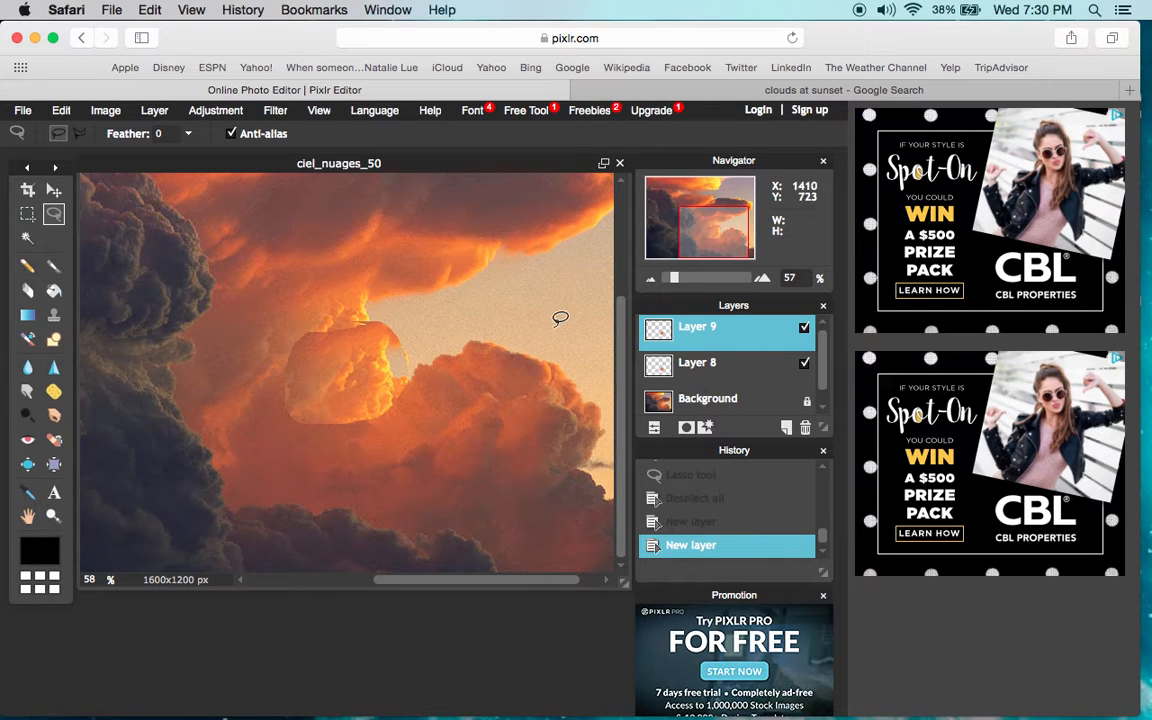
# - Start saving the layered image and set its format to PNG (Transparent, full quality)
pyautogui.click(23, 111)
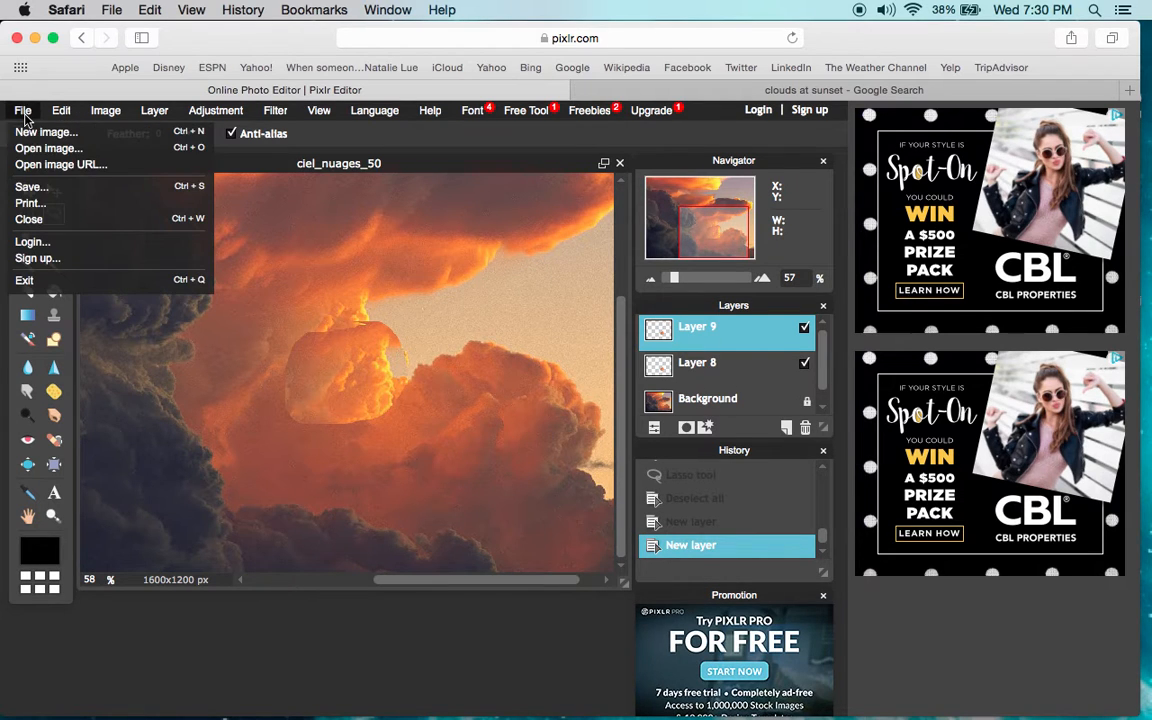
pyautogui.click(31, 186)
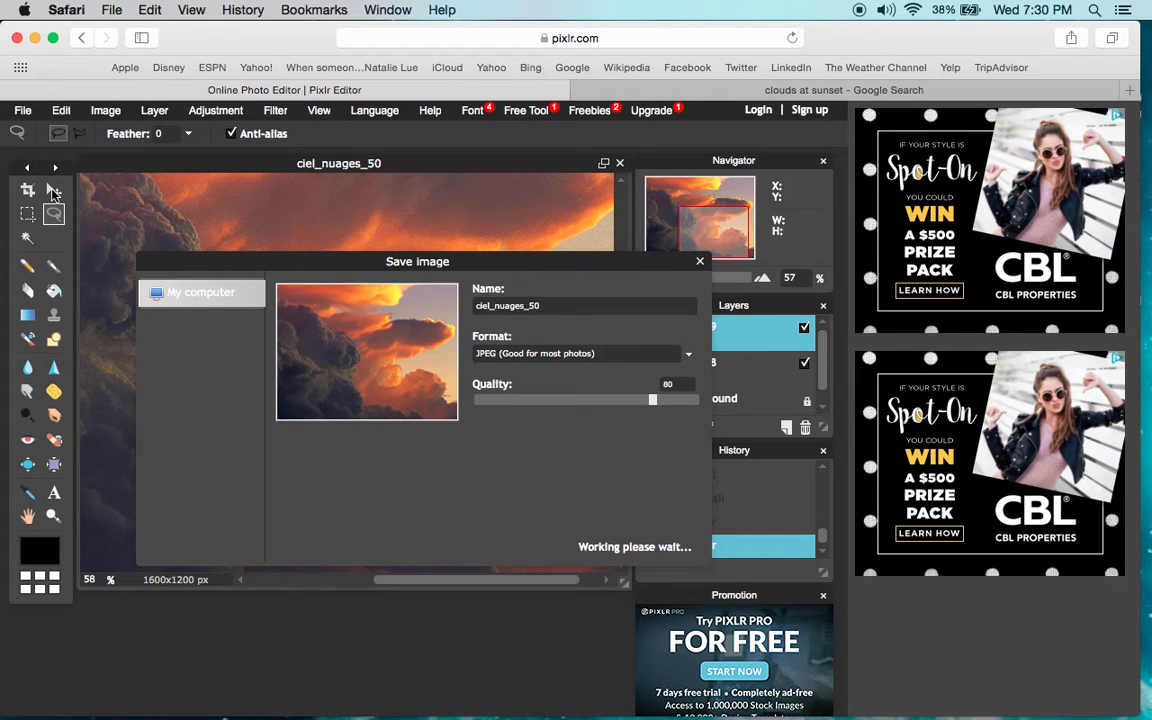
pyautogui.click(605, 355)
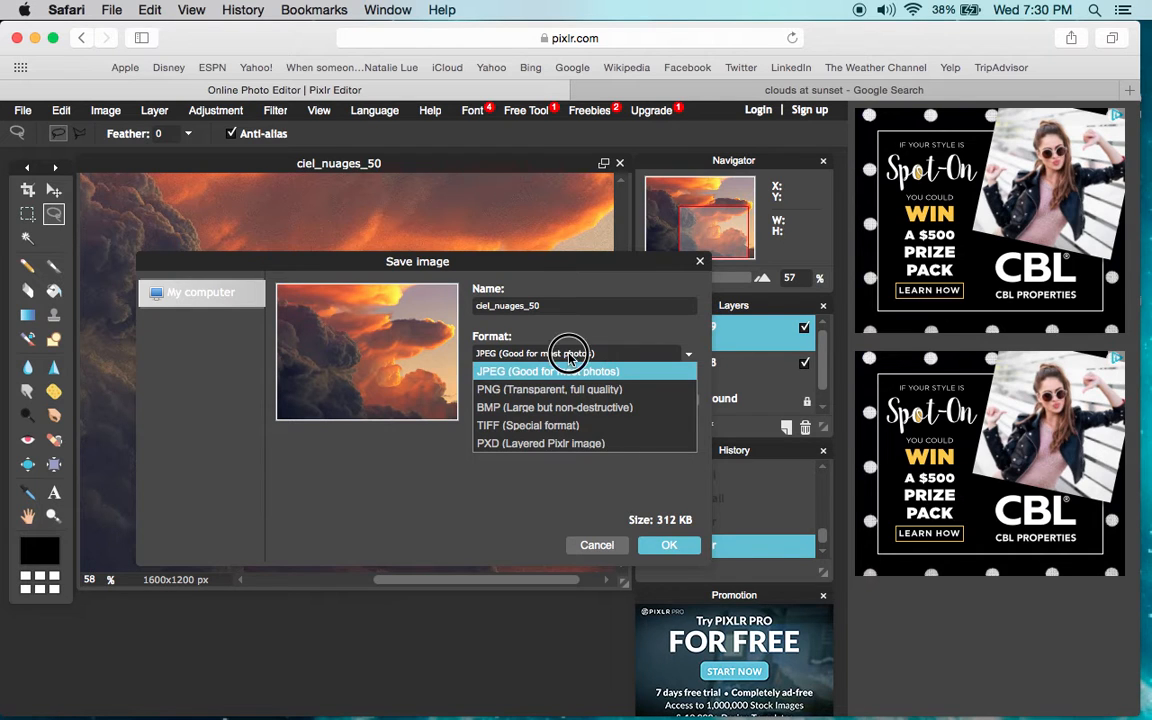
pyautogui.click(572, 368)
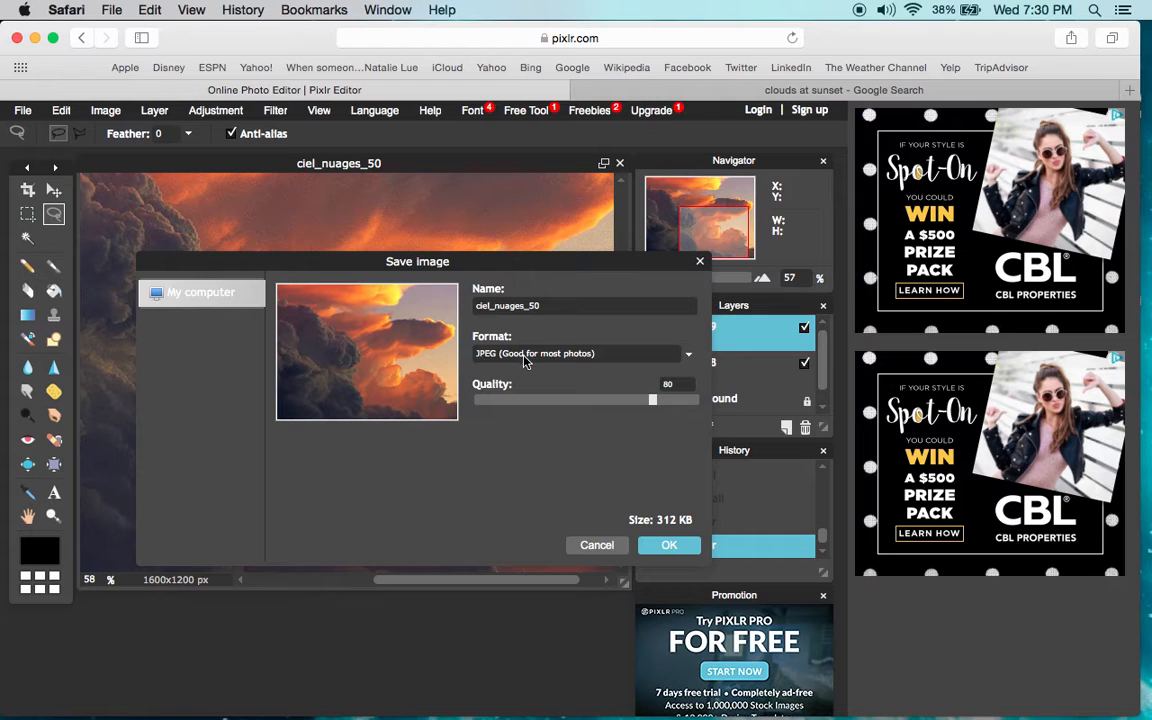
pyautogui.click(596, 358)
pyautogui.click(590, 396)
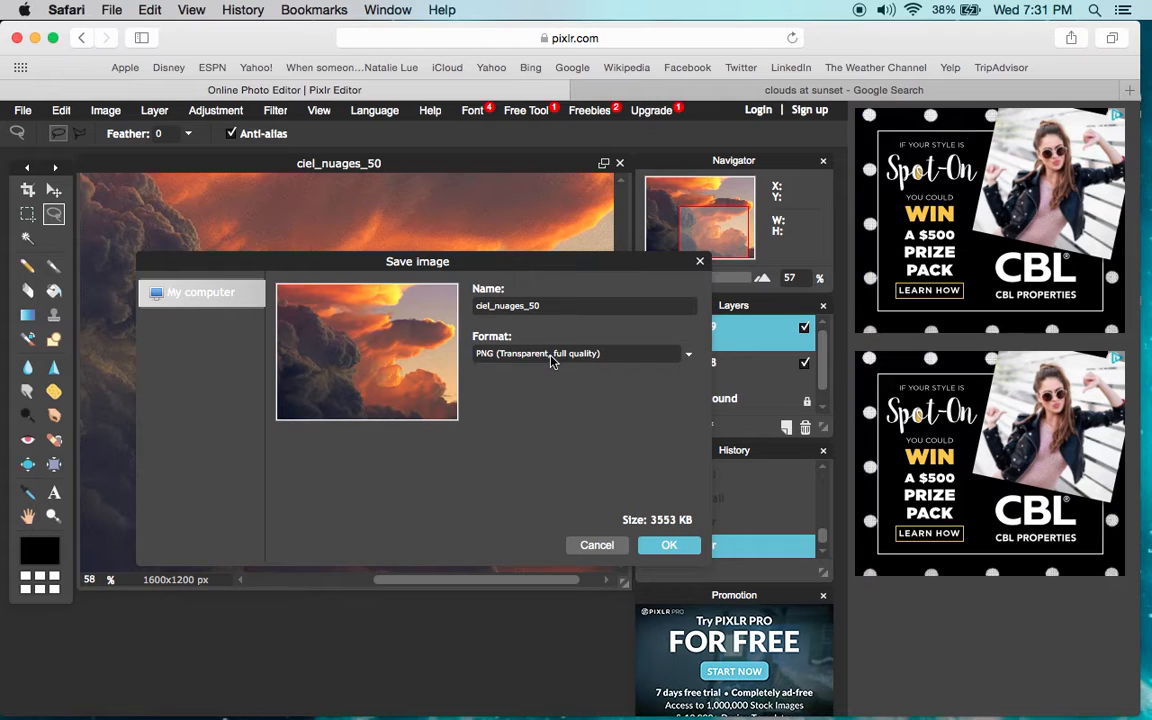
# - Replace the image's save name with "file"
pyautogui.click(548, 307)
pyautogui.press('BackSpace')
pyautogui.press('BackSpace')
pyautogui.press('BackSpace')
pyautogui.press('BackSpace')
pyautogui.press('BackSpace')
pyautogui.press('BackSpace')
pyautogui.press('BackSpace')
pyautogui.press('BackSpace')
pyautogui.press('BackSpace')
pyautogui.press('BackSpace')
pyautogui.press('BackSpace')
pyautogui.press('BackSpace')
pyautogui.press('BackSpace')
pyautogui.press('BackSpace')
pyautogui.write('file')
# - Save the image to the Desktop as file.png
pyautogui.click(670, 546)
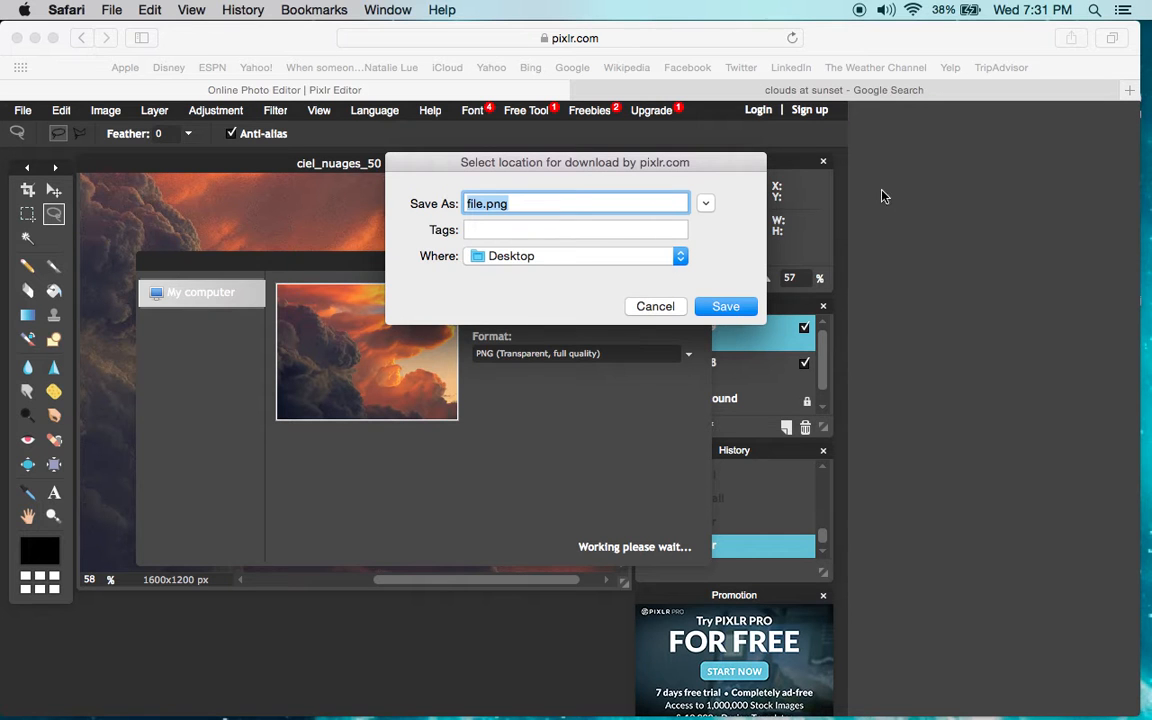
pyautogui.click(655, 306)
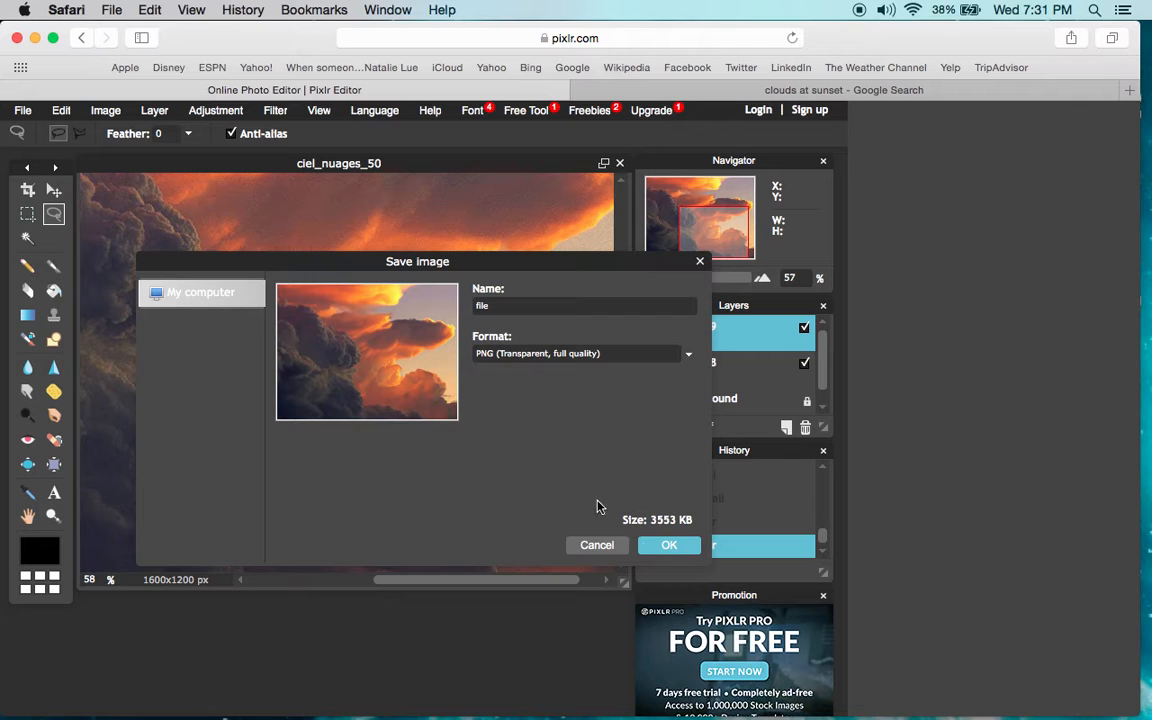
pyautogui.click(667, 546)
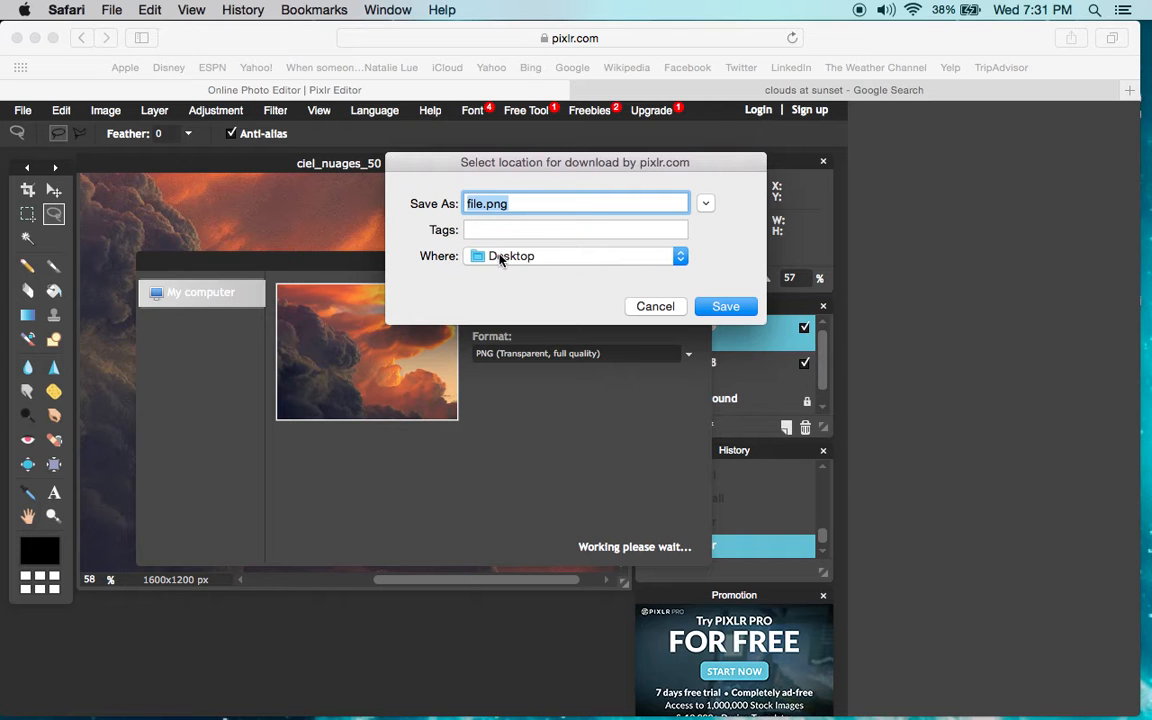
pyautogui.click(726, 309)
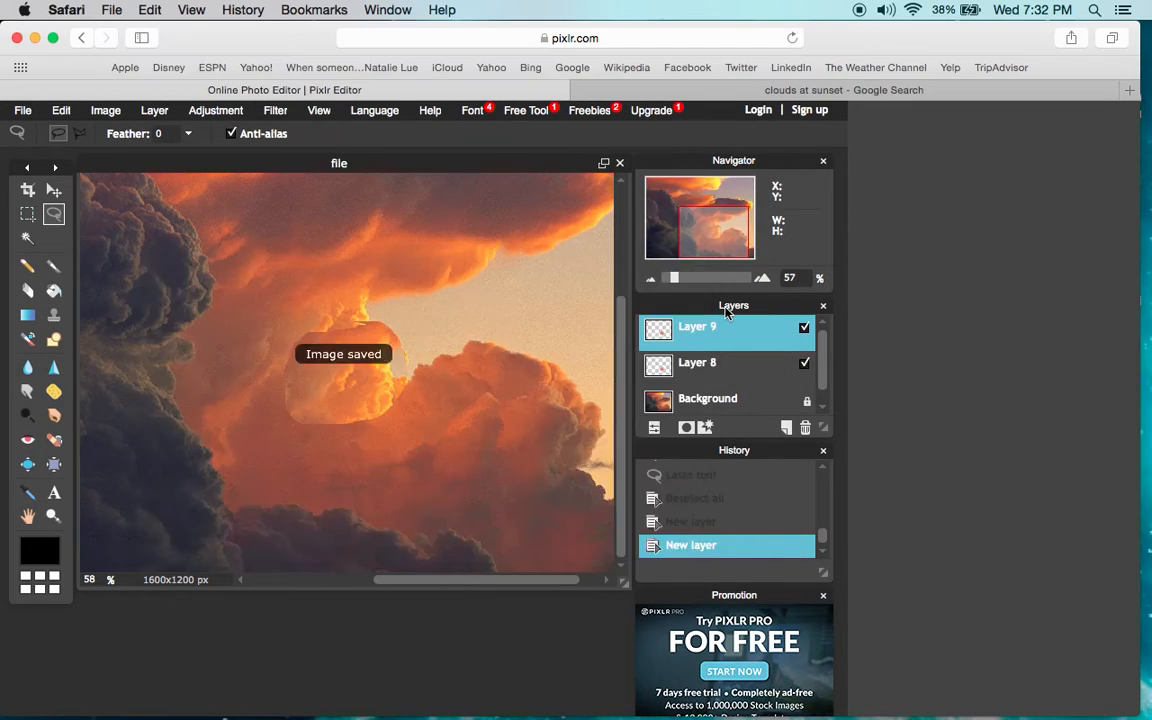